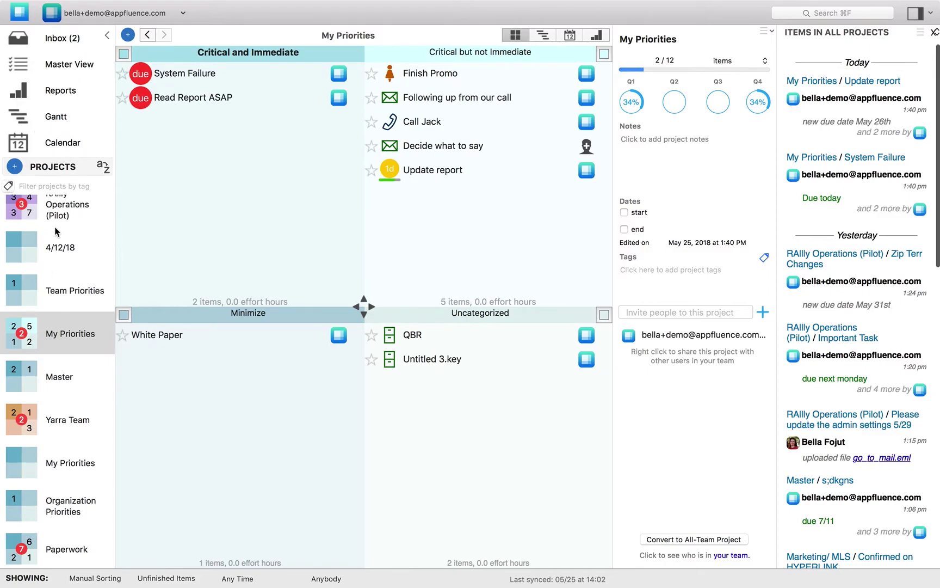
Open the Team Priorities project, then return to the My Priorities project
{"action": "scroll", "coordinate": [56, 233], "scroll_direction": "up", "scroll_amount": 2}
{"action": "scroll", "coordinate": [56, 232], "scroll_direction": "up", "scroll_amount": 3}
{"action": "scroll", "coordinate": [49, 272], "scroll_direction": "down", "scroll_amount": 5}
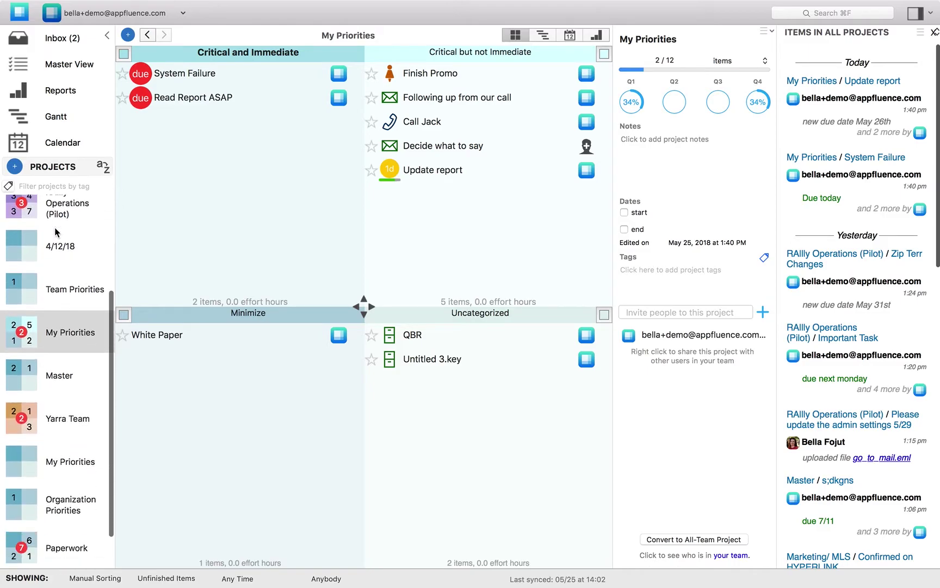
{"action": "left_click", "coordinate": [47, 280]}
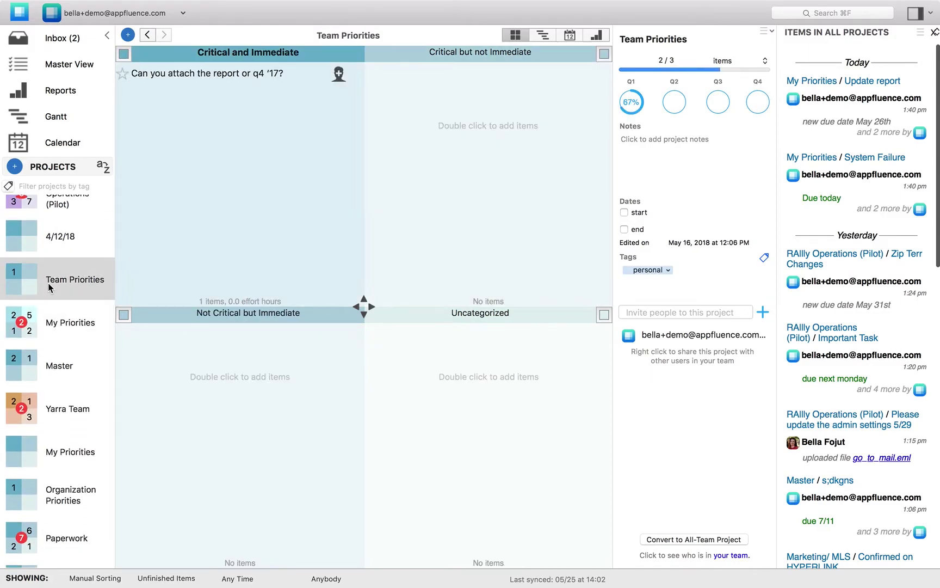
{"action": "left_click", "coordinate": [74, 324]}
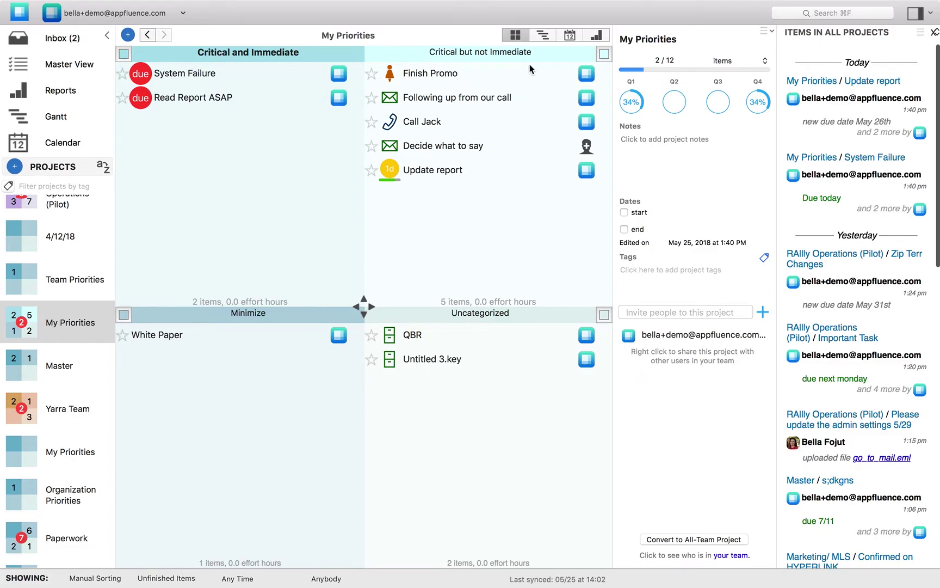
Preview the Gantt, calendar and reports views, then return to the four-quadrant matrix
{"action": "left_click", "coordinate": [543, 36]}
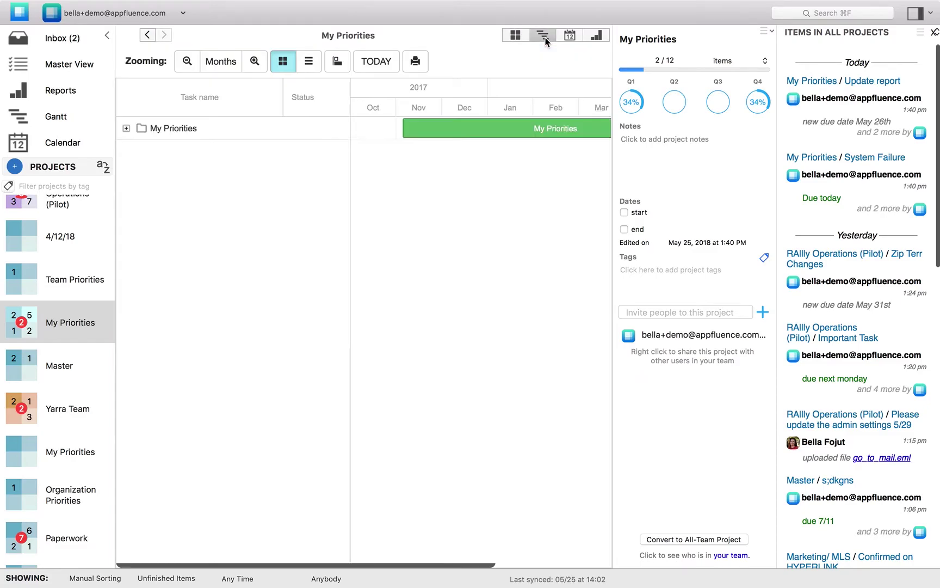
{"action": "left_click", "coordinate": [572, 35]}
{"action": "left_click", "coordinate": [595, 36]}
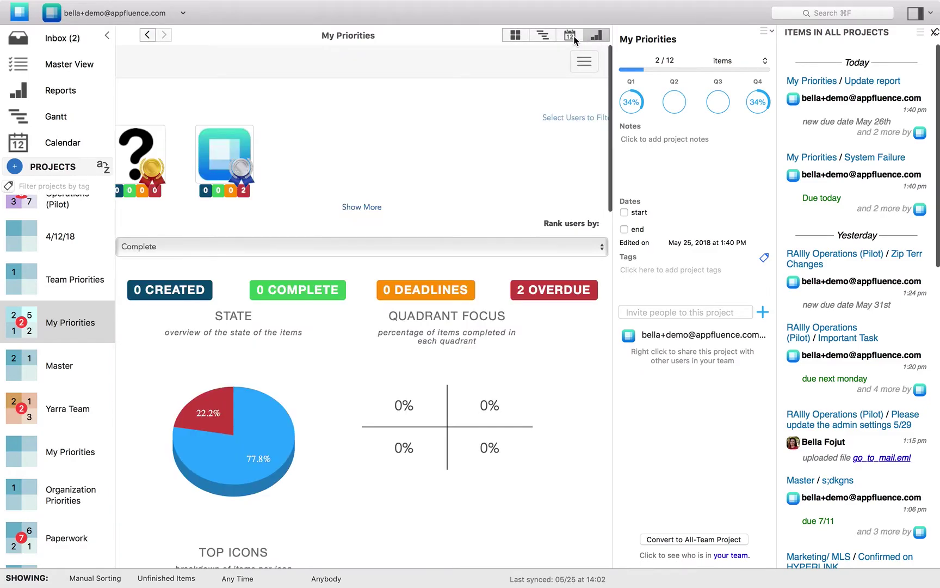
{"action": "left_click", "coordinate": [516, 35]}
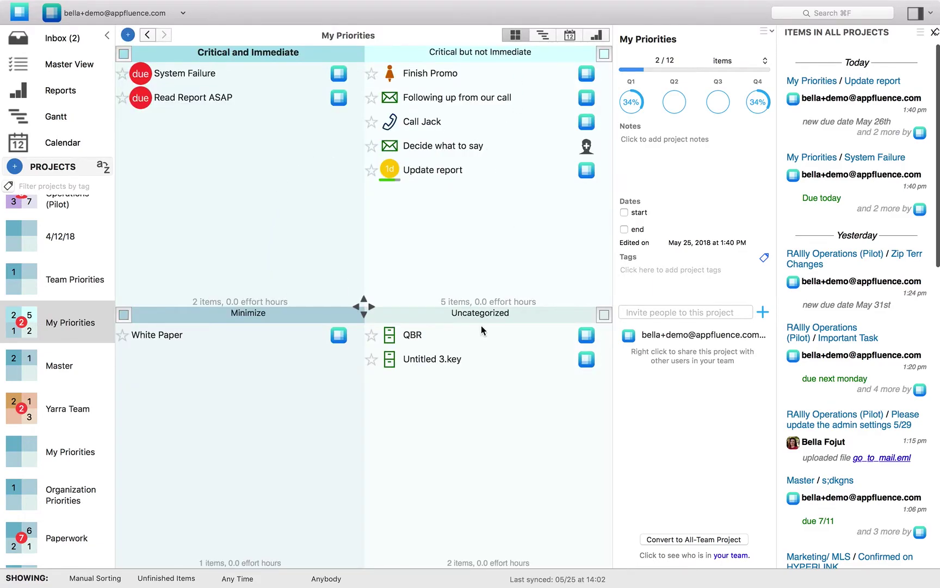
{"action": "left_click", "coordinate": [542, 35]}
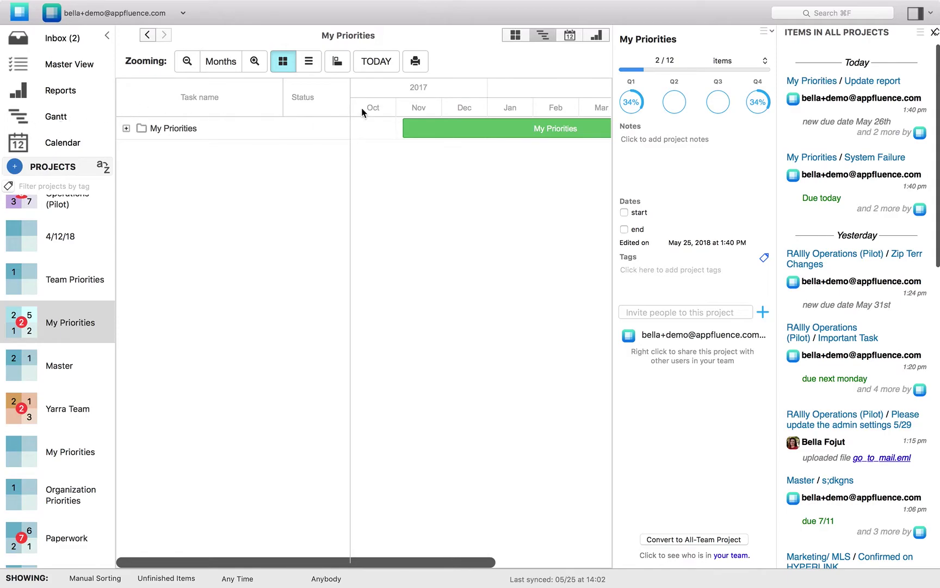
{"action": "left_click", "coordinate": [512, 37]}
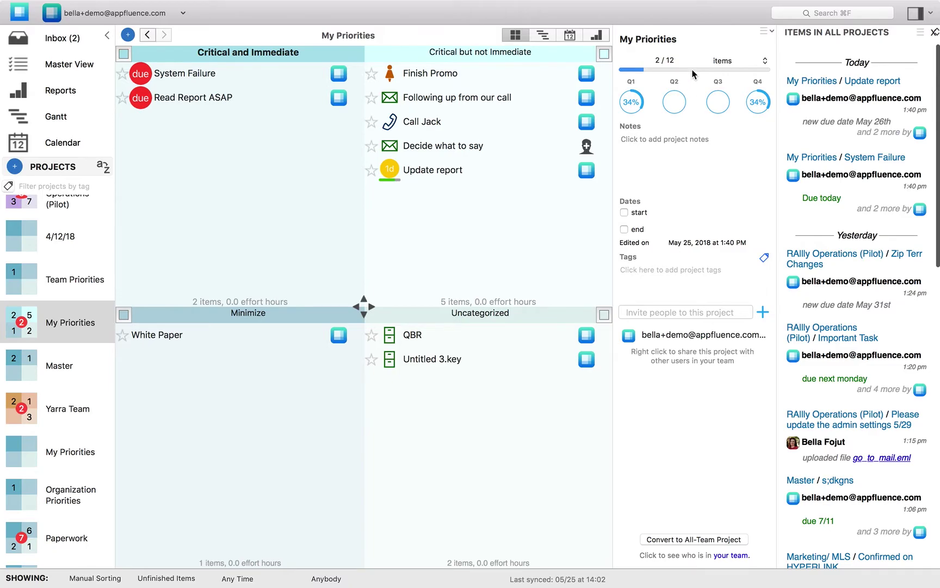
Open the System Failure item's details and conversation, then return to the My Priorities info
{"action": "mouse_move", "coordinate": [694, 73]}
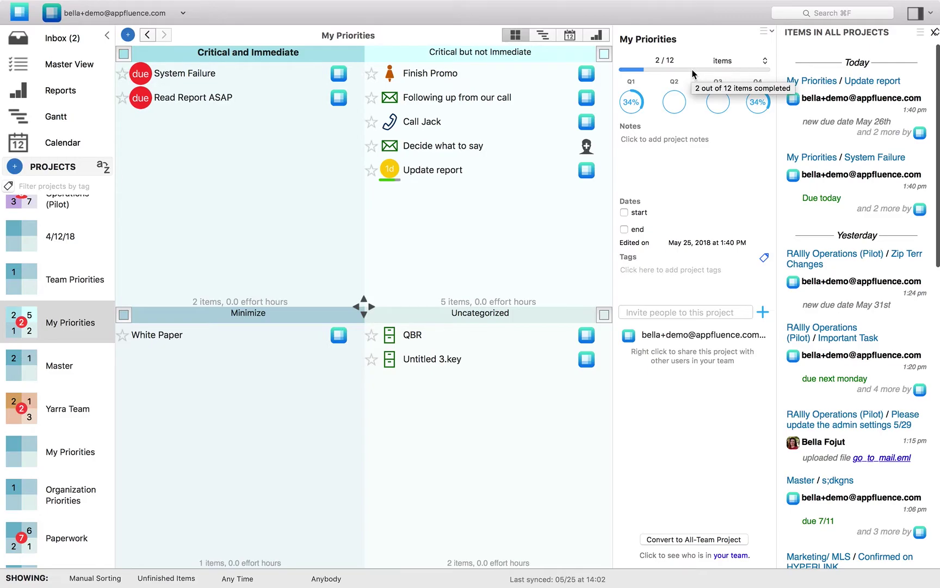
{"action": "left_click", "coordinate": [214, 73]}
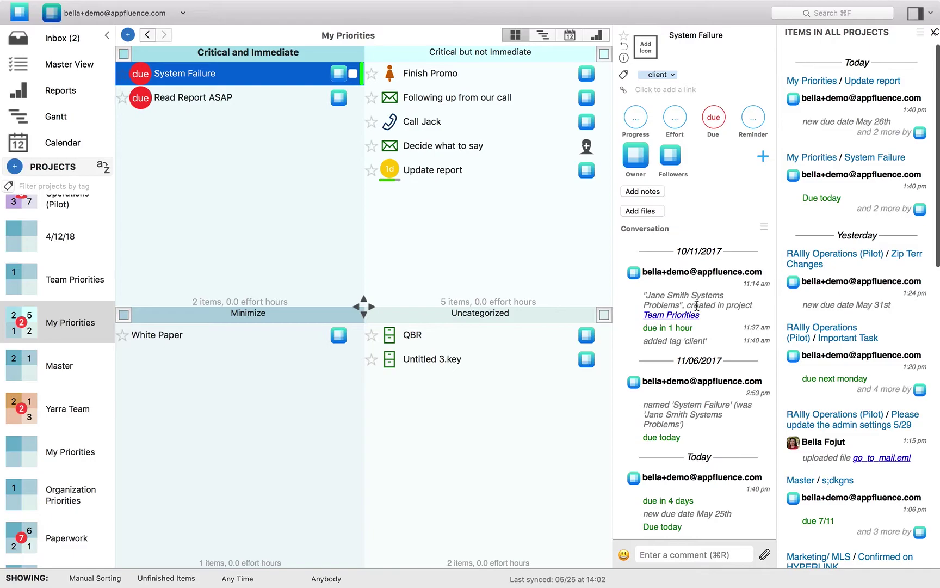
{"action": "left_click", "coordinate": [195, 212]}
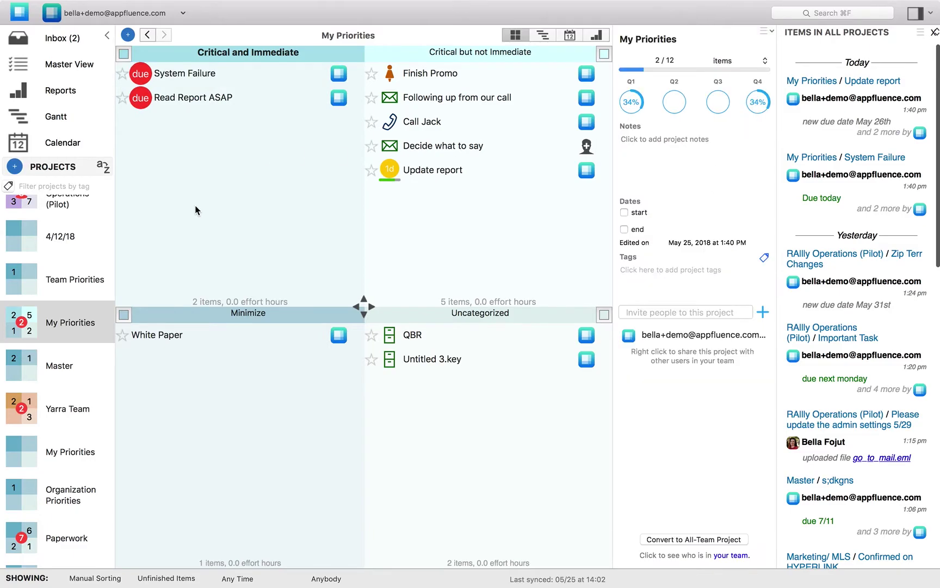
{"action": "left_click", "coordinate": [213, 75]}
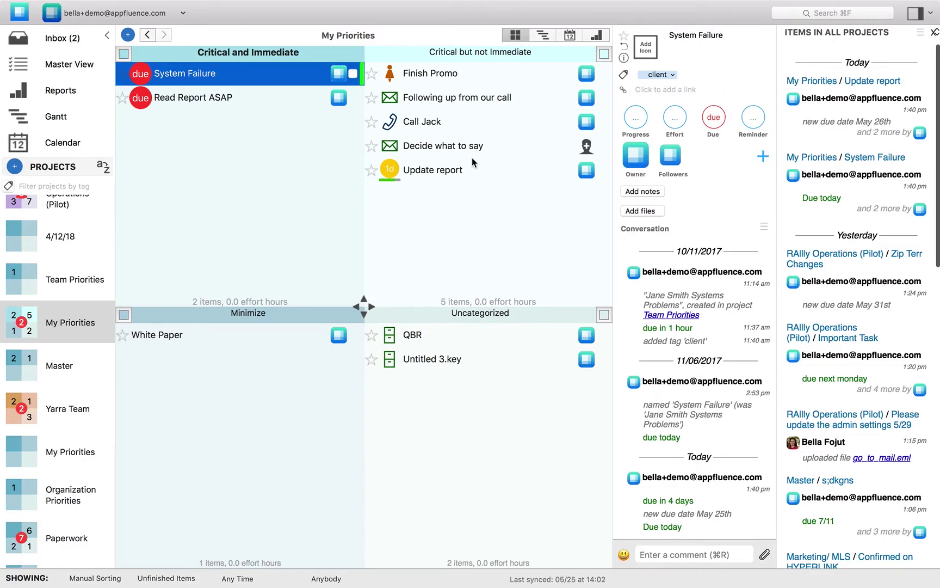
{"action": "scroll", "coordinate": [730, 366], "scroll_direction": "down", "scroll_amount": 3}
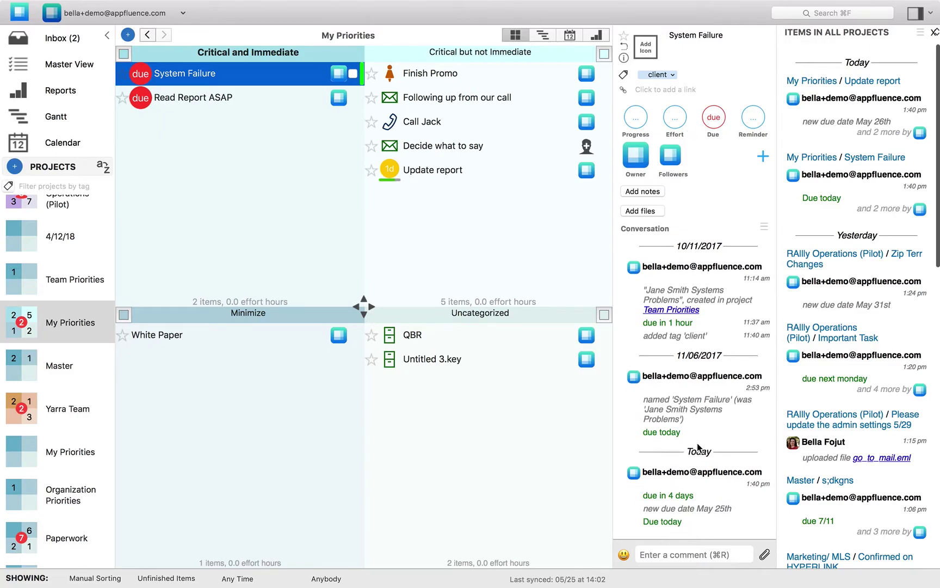
{"action": "left_click", "coordinate": [210, 209]}
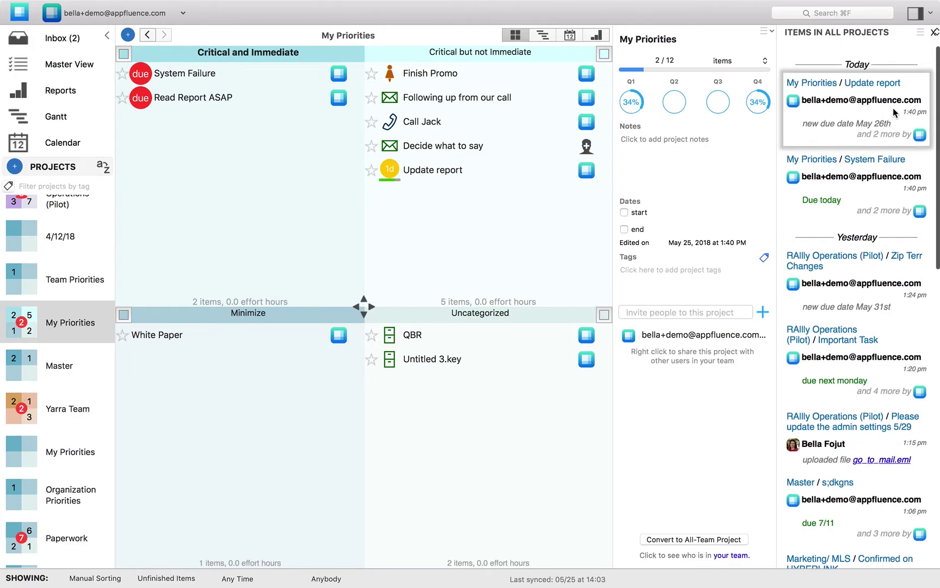
Review the feed's coverage choices, then hide the projects list from the View menu
{"action": "left_click", "coordinate": [886, 34]}
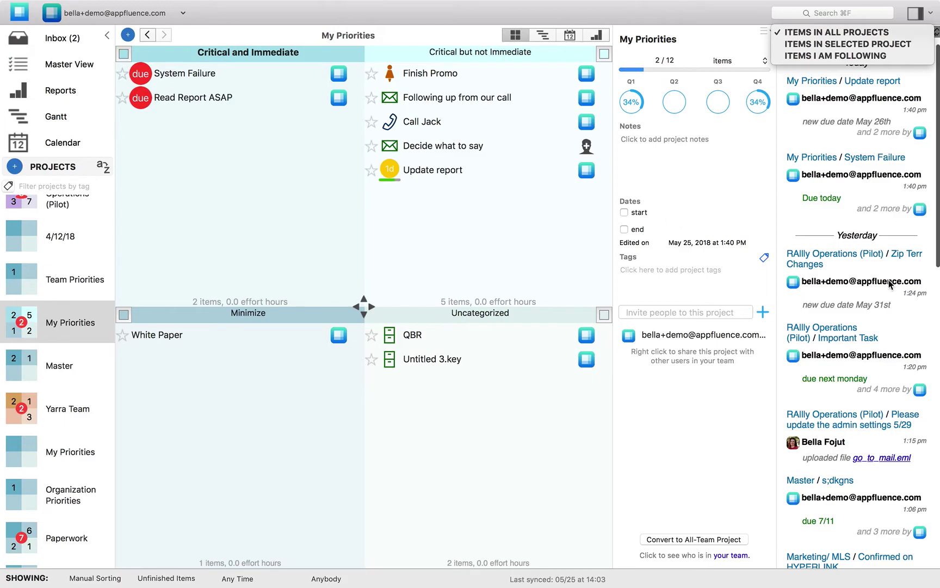
{"action": "left_click", "coordinate": [370, 19]}
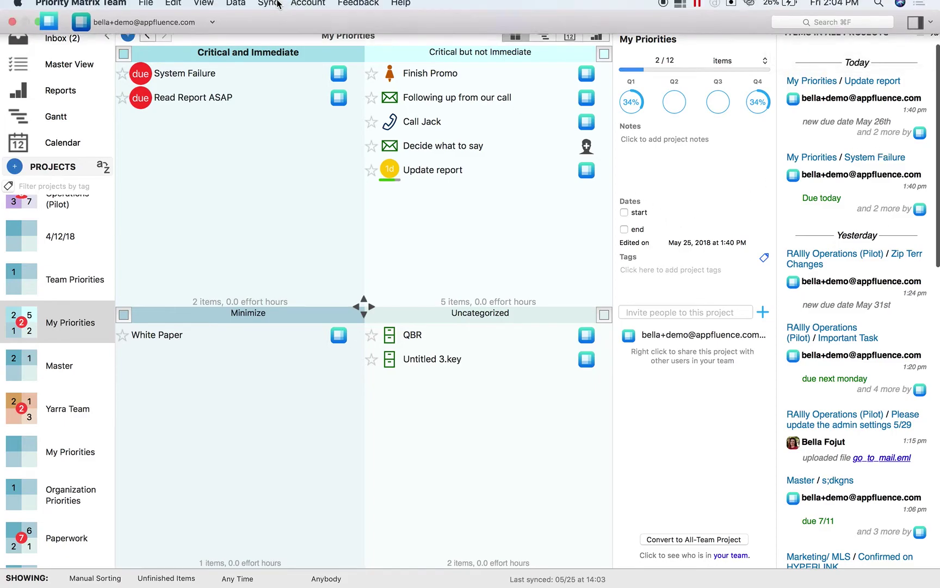
{"action": "left_click", "coordinate": [209, 7]}
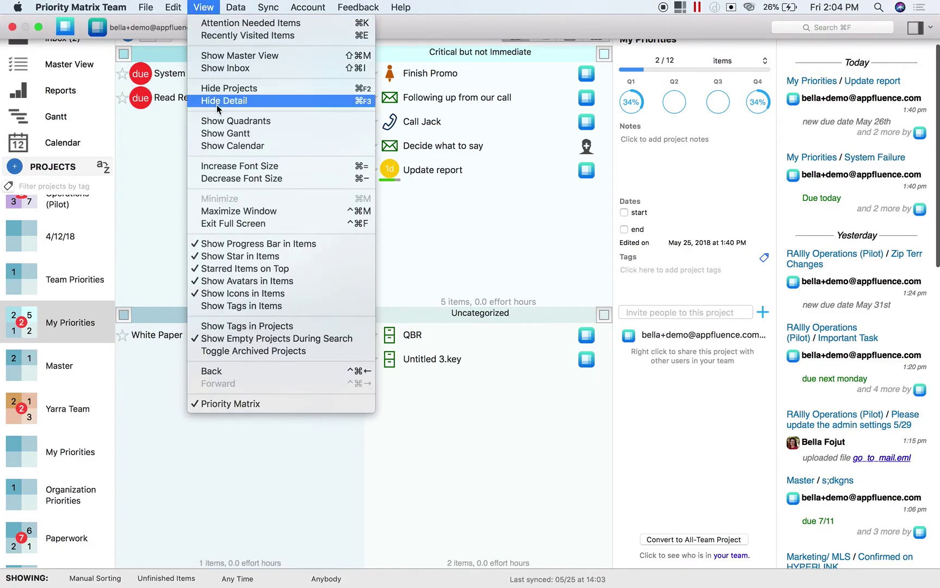
{"action": "left_click", "coordinate": [225, 87]}
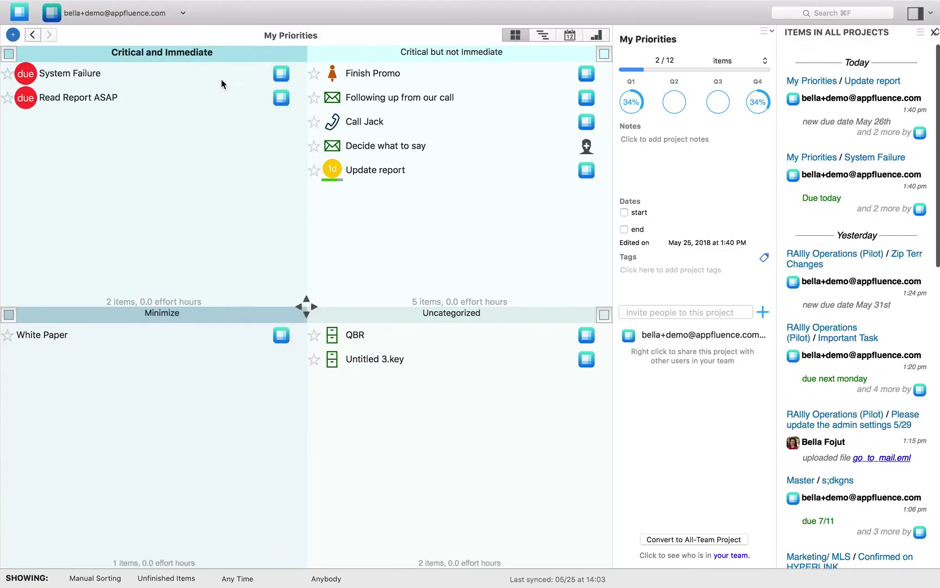
{"action": "mouse_move", "coordinate": [204, 6]}
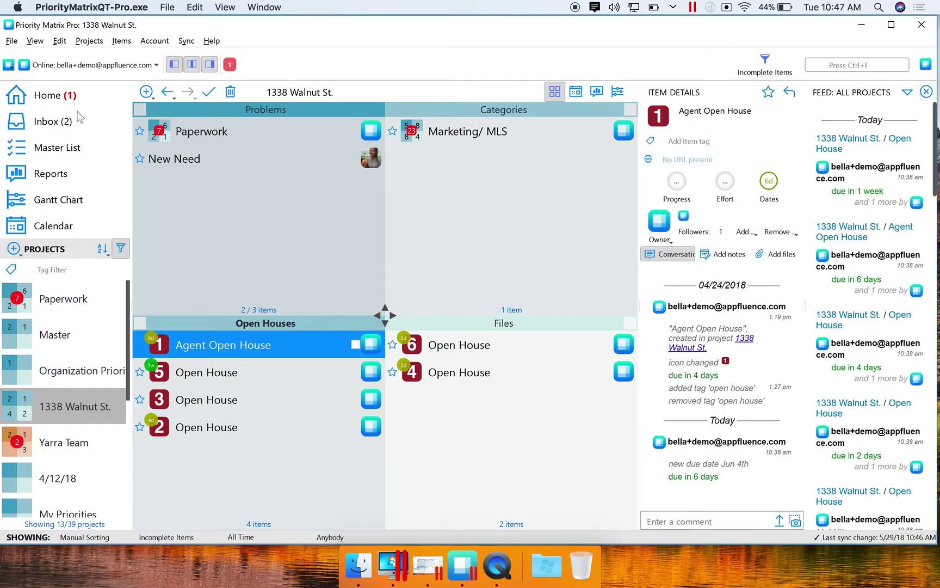
{"action": "scroll", "coordinate": [53, 370], "scroll_direction": "down", "scroll_amount": 5}
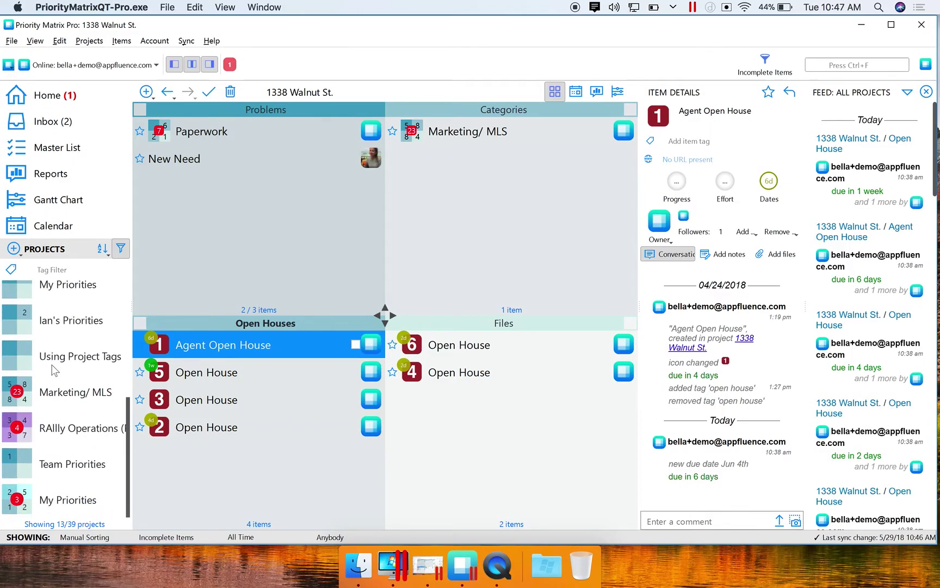
{"action": "scroll", "coordinate": [52, 370], "scroll_direction": "up", "scroll_amount": 5}
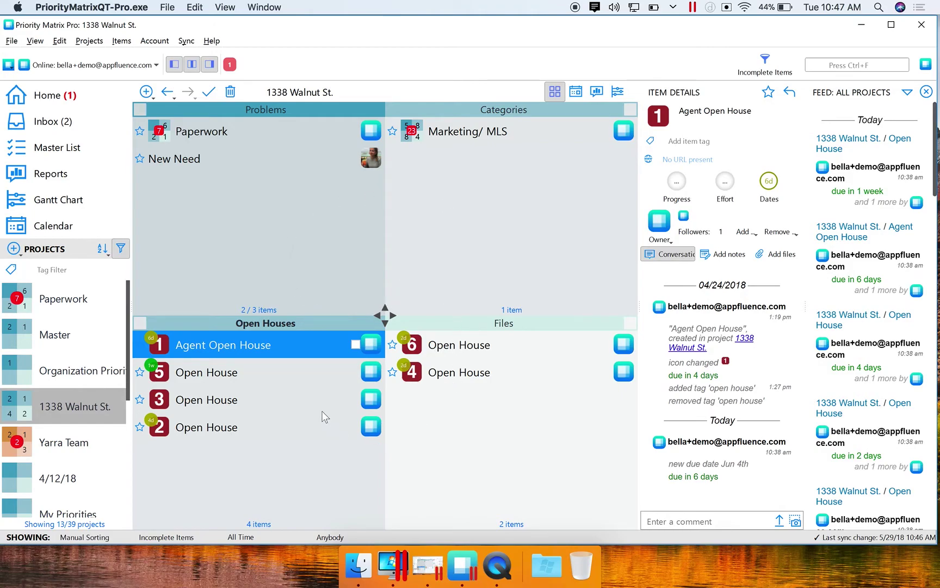
{"action": "left_click", "coordinate": [576, 93]}
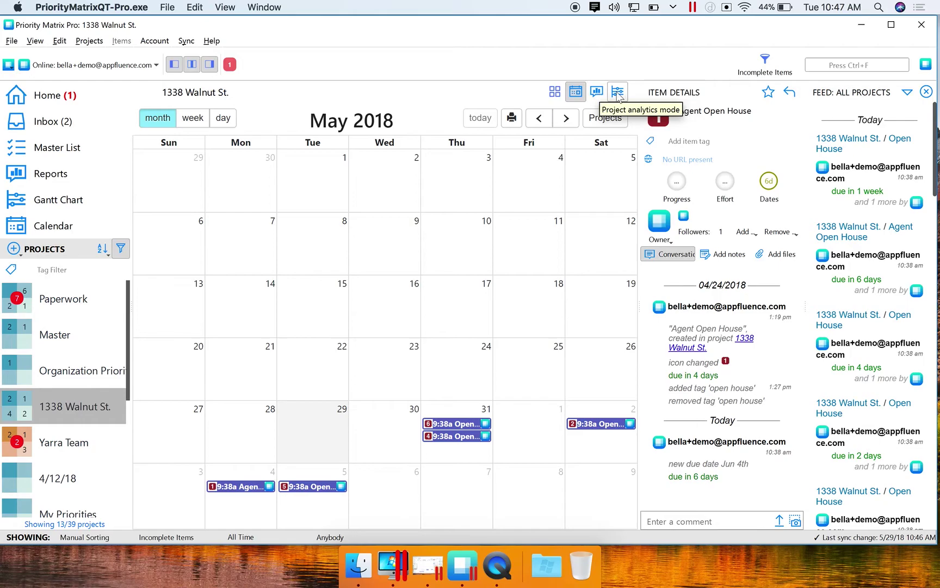
{"action": "left_click", "coordinate": [554, 91]}
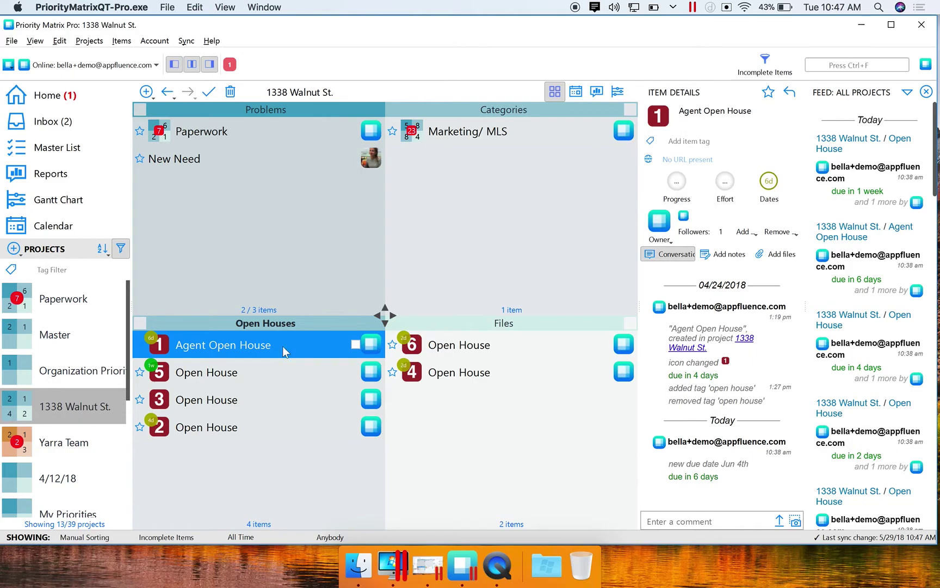
{"action": "left_click", "coordinate": [471, 255]}
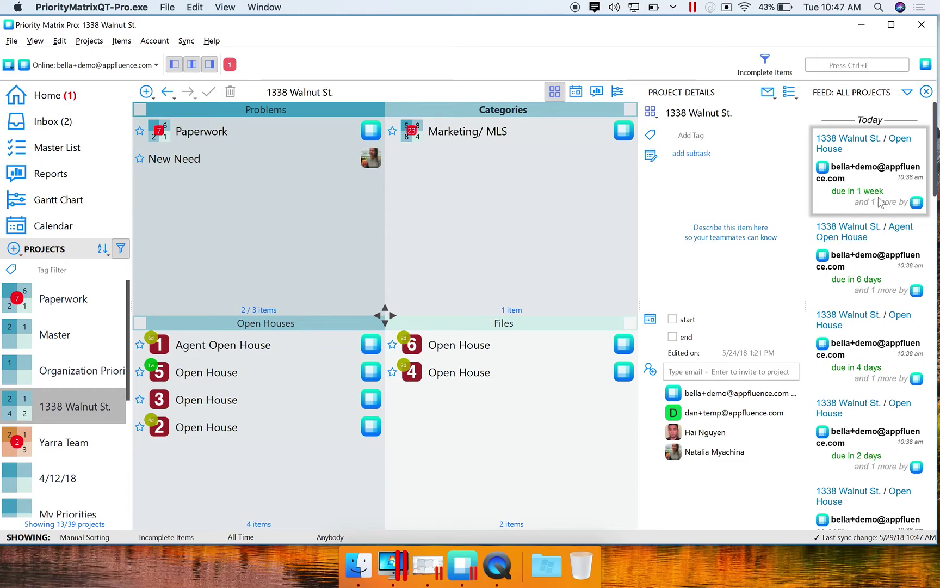
{"action": "left_click", "coordinate": [881, 92]}
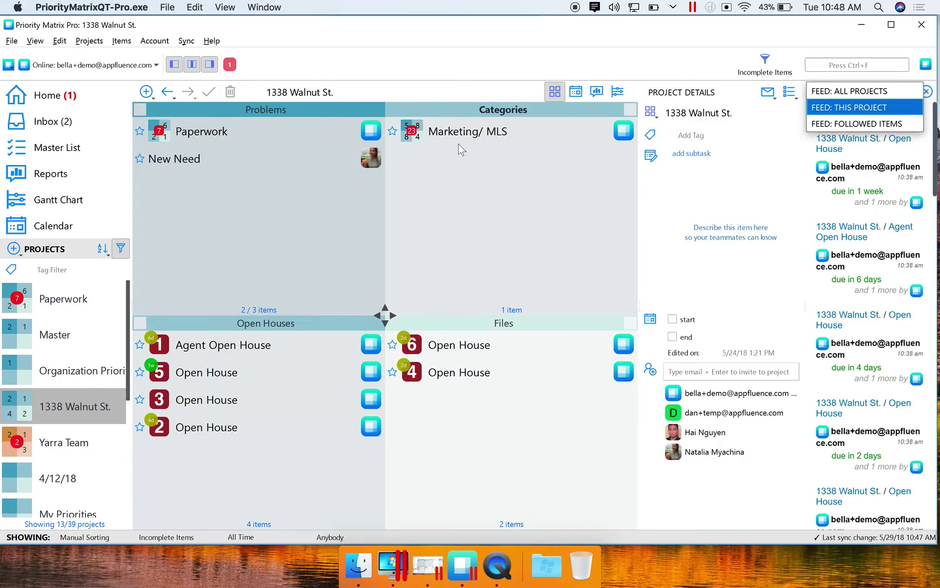
Hide the feed, sidebar and details panels, then restore the sidebar and all-projects feed
{"action": "left_click", "coordinate": [210, 64]}
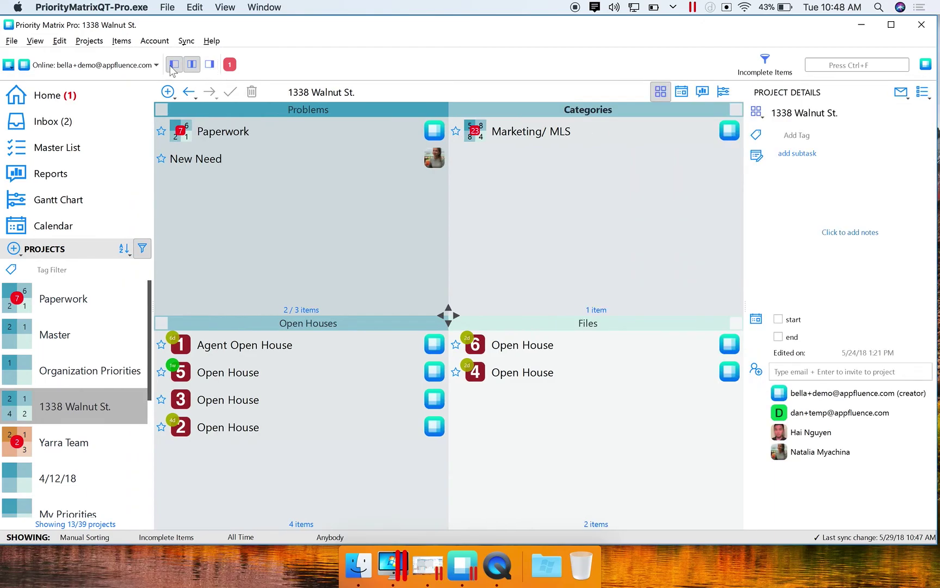
{"action": "left_click", "coordinate": [174, 64]}
{"action": "left_click", "coordinate": [192, 65]}
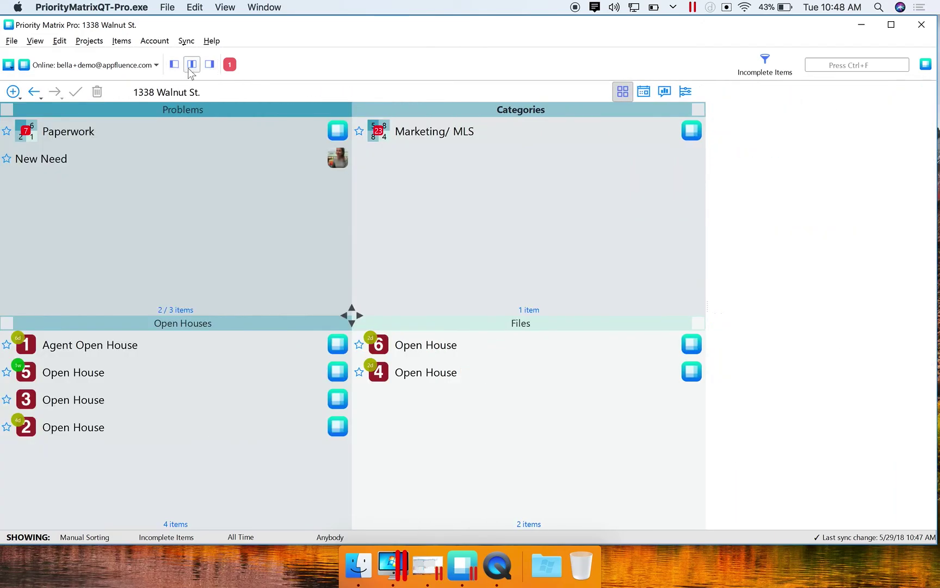
{"action": "left_click", "coordinate": [174, 64]}
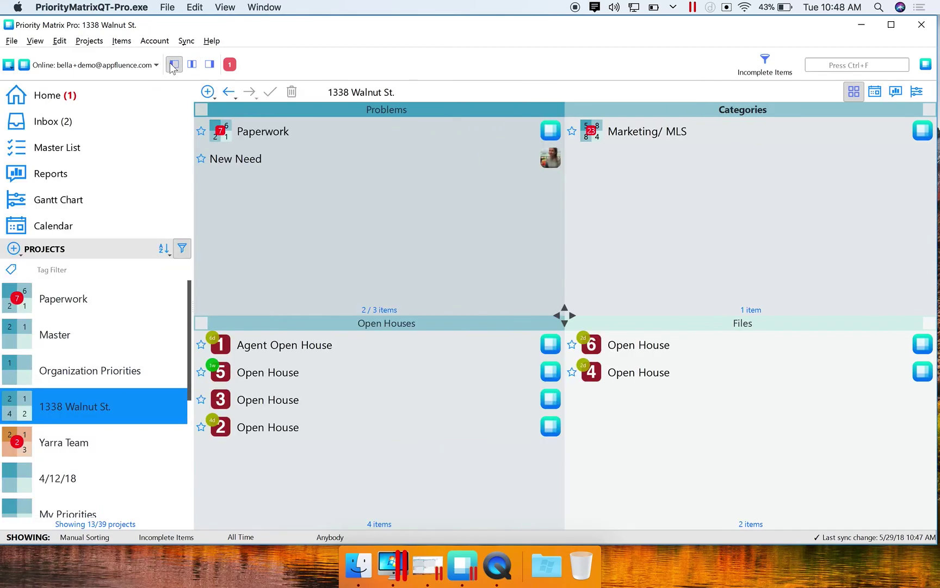
{"action": "left_click", "coordinate": [209, 64]}
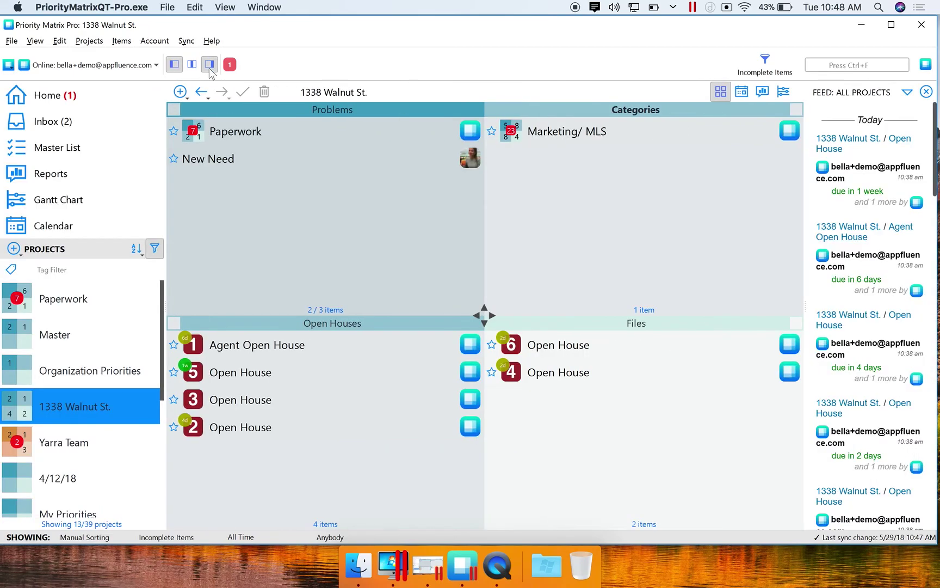